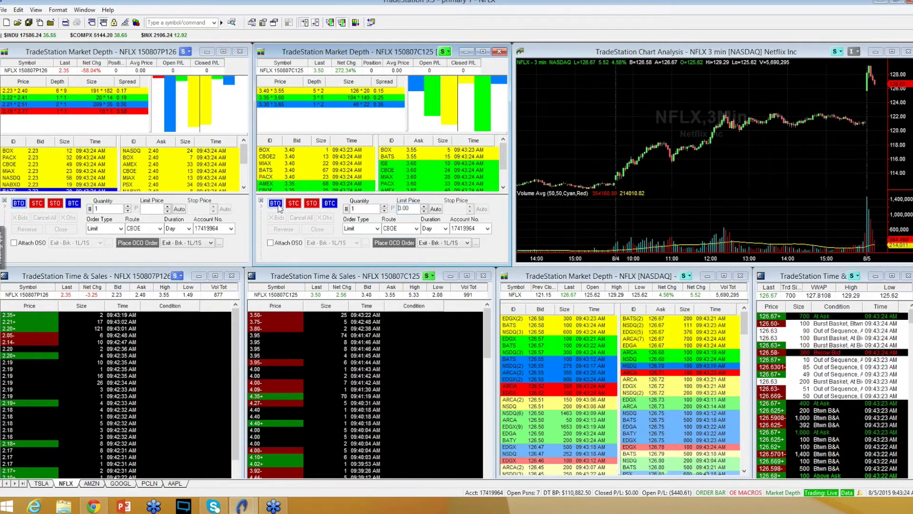
Send a buy order for the NFLX 125-strike call and adjust its limit price to 2.89
{"action": "key", "text": "Down"}
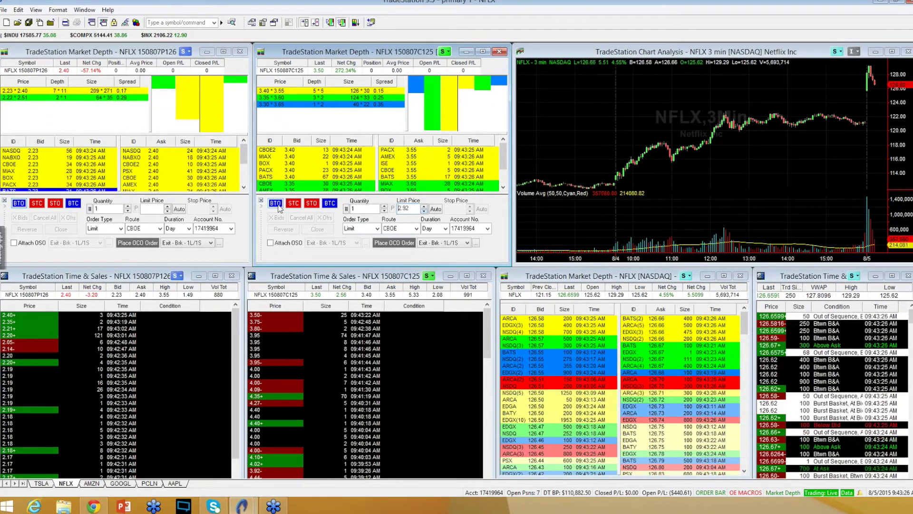
{"action": "left_click", "coordinate": [276, 204]}
{"action": "key", "text": "Down"}
{"action": "key", "text": "Down"}
{"action": "key", "text": "Down"}
{"action": "key", "text": "Down"}
{"action": "key", "text": "Down"}
{"action": "key", "text": "Down"}
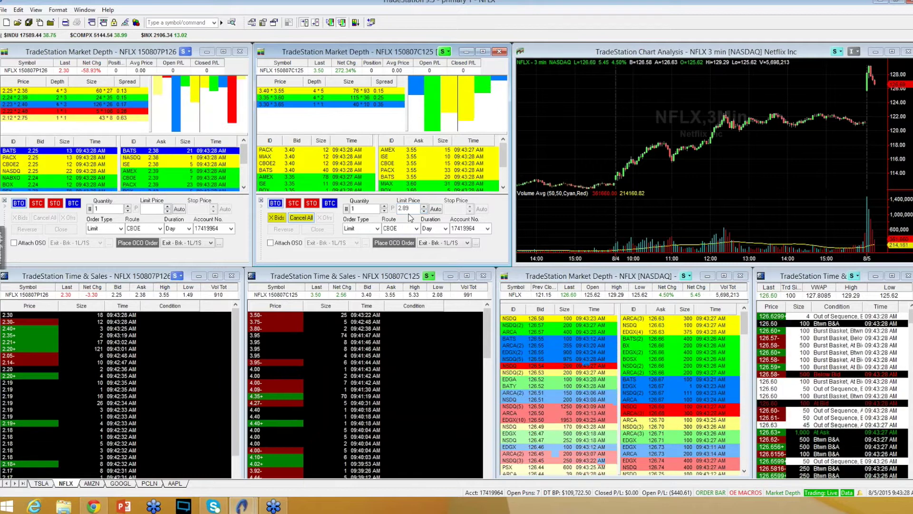
{"action": "key", "text": "Up"}
{"action": "key", "text": "Up"}
{"action": "key", "text": "Up"}
{"action": "key", "text": "Up"}
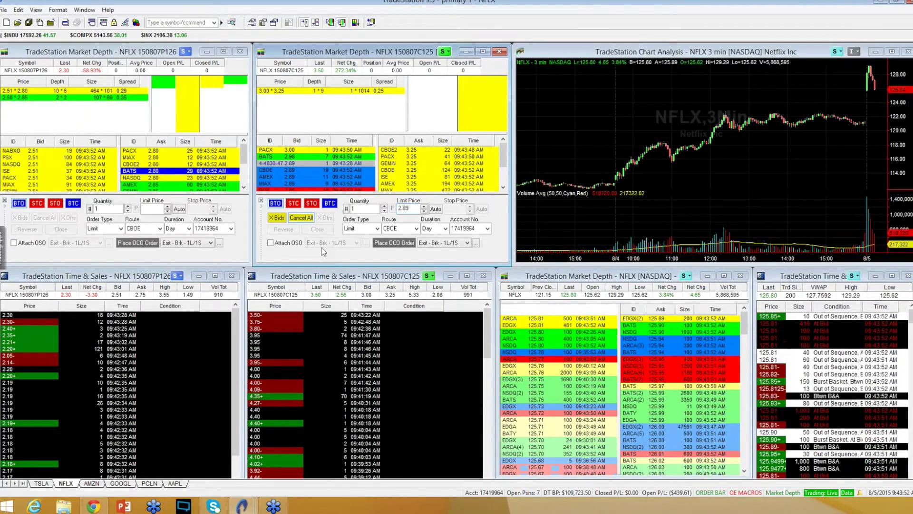
Raise the limit price through 2.92 to 3.05 and place another buy order
{"action": "key", "text": "Up"}
{"action": "key", "text": "Up"}
{"action": "key", "text": "Up"}
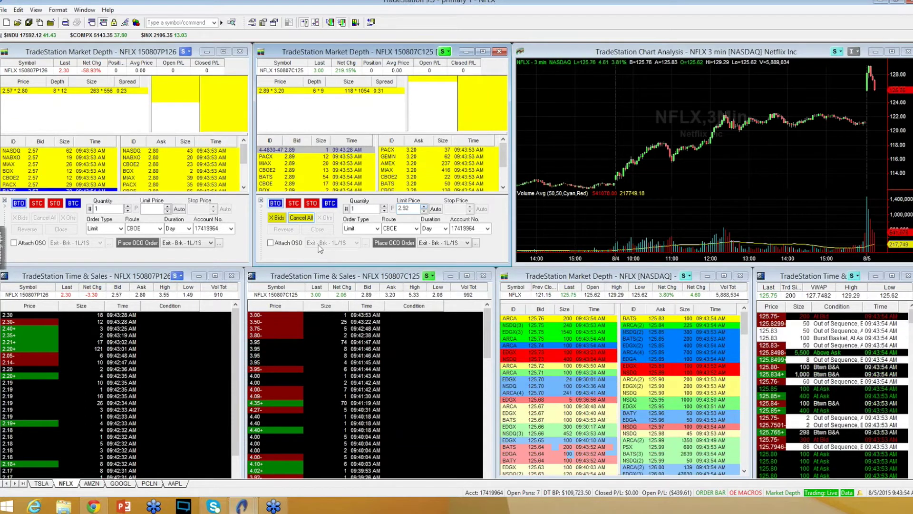
{"action": "key", "text": "Up"}
{"action": "key", "text": "Up"}
{"action": "key", "text": "Up"}
{"action": "key", "text": "Up"}
{"action": "key", "text": "Up"}
{"action": "key", "text": "Up"}
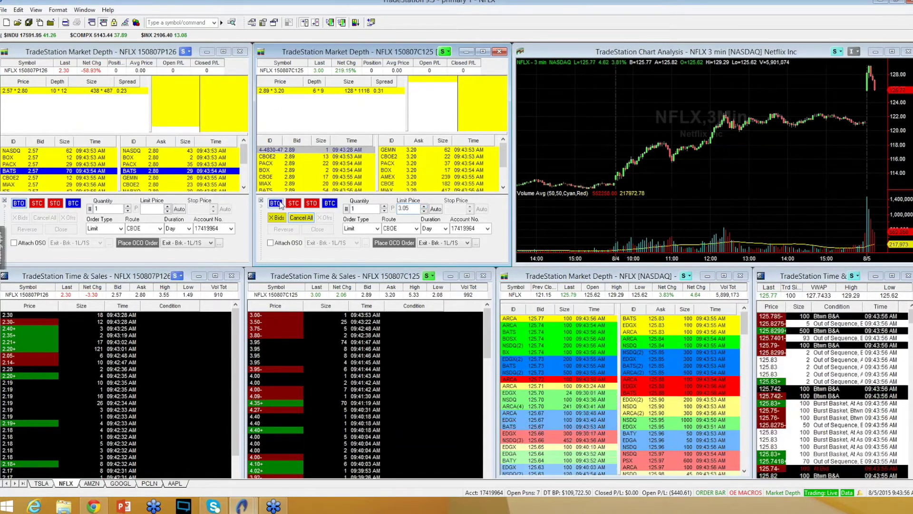
{"action": "left_click", "coordinate": [276, 203]}
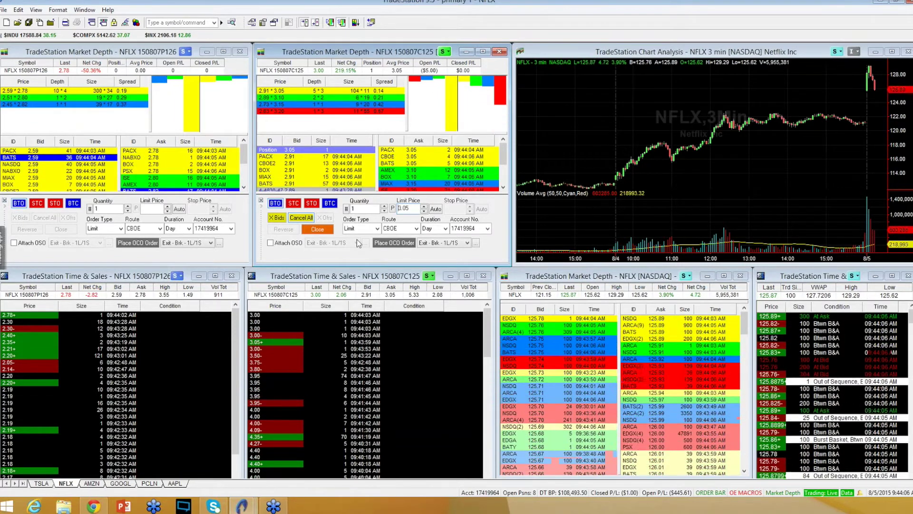
Lower the call's limit price and cancel the leftover open buy order
{"action": "key", "text": "Down"}
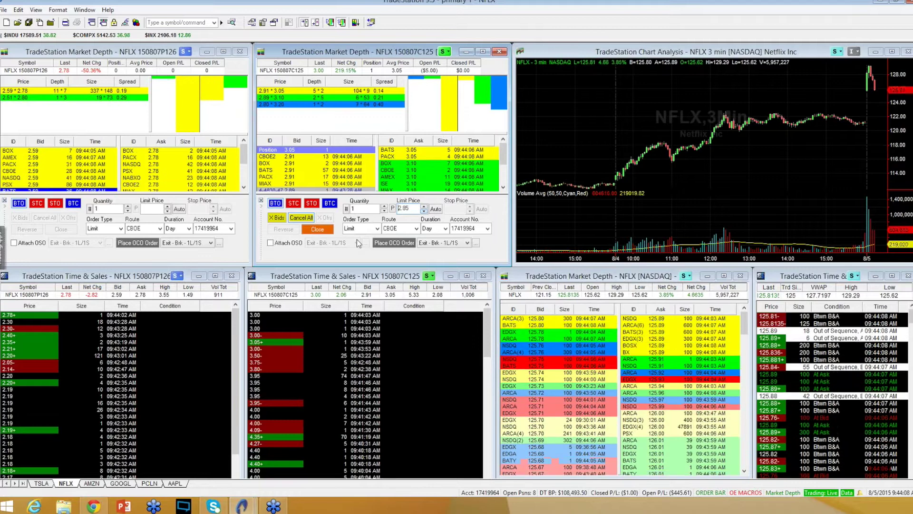
{"action": "type", "text": "2.82"}
{"action": "type", "text": "3.00"}
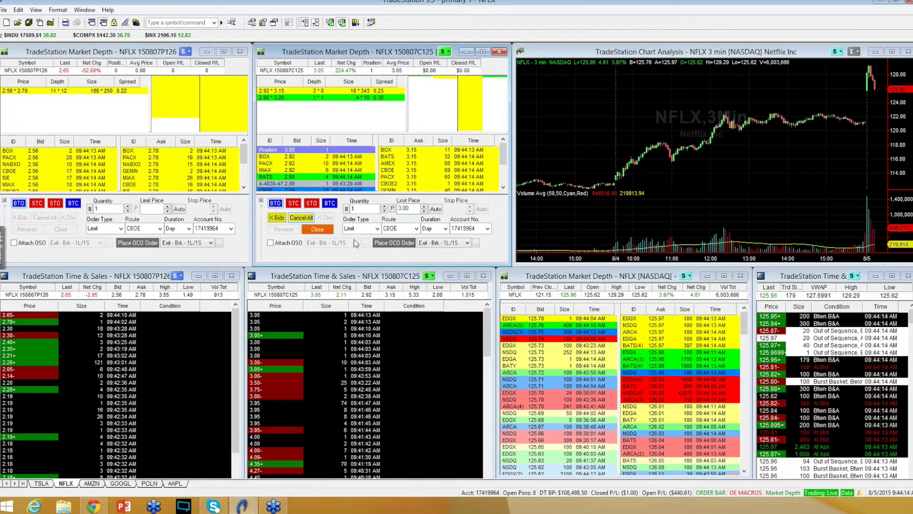
{"action": "type", "text": "2.89"}
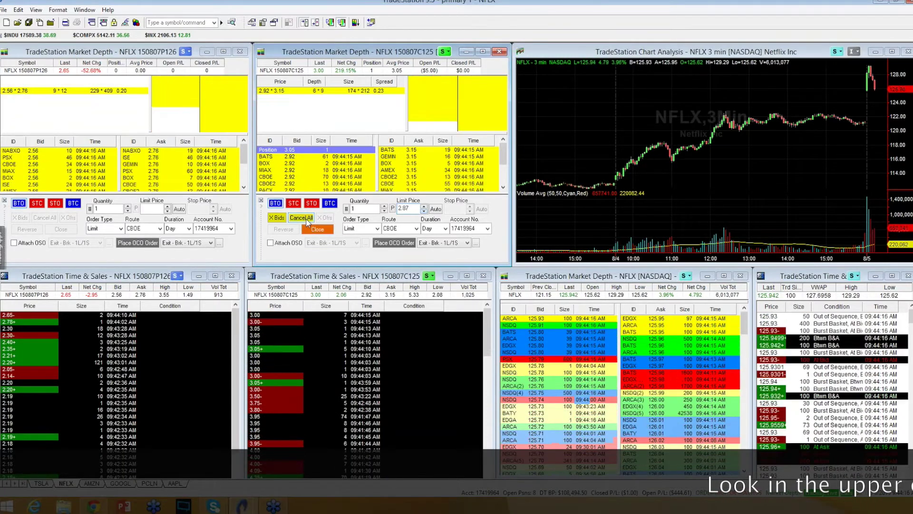
{"action": "left_click", "coordinate": [304, 218]}
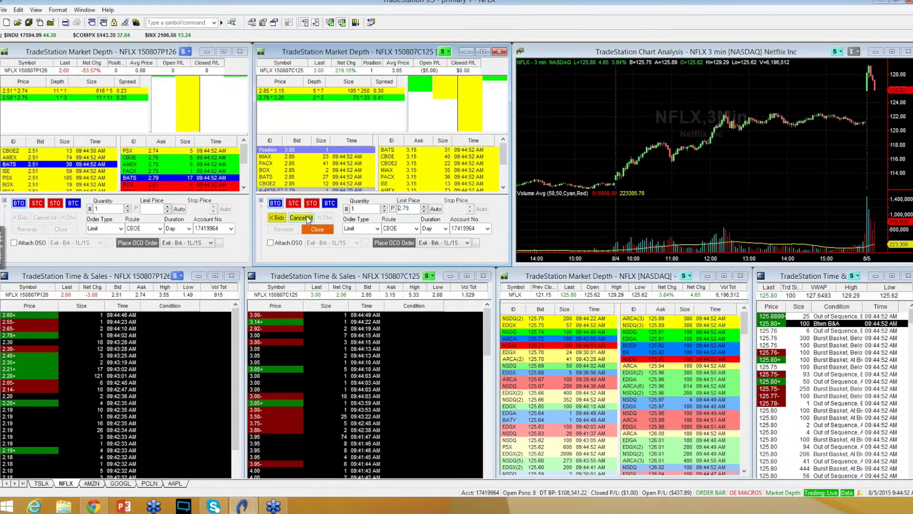
Set the C125 call order to 2 contracts with a 3.80 limit price
{"action": "type", "text": "2"}
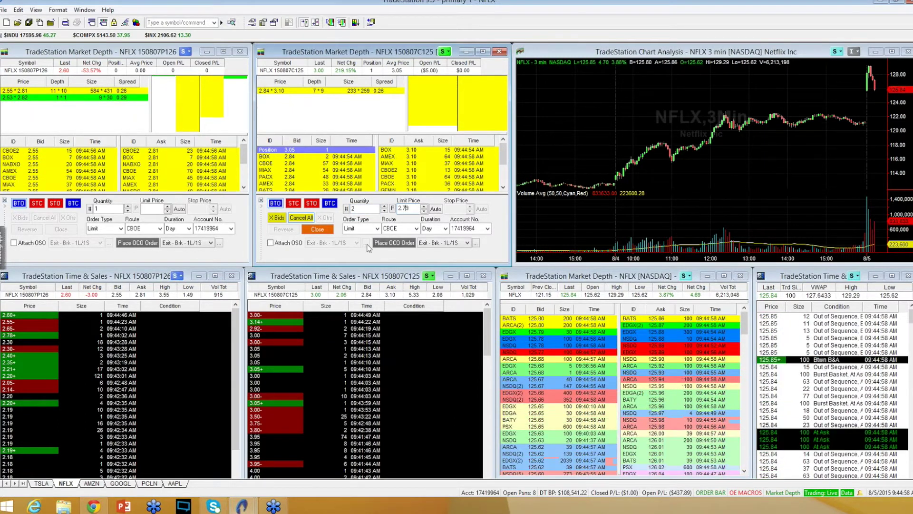
{"action": "double_click", "coordinate": [403, 209]}
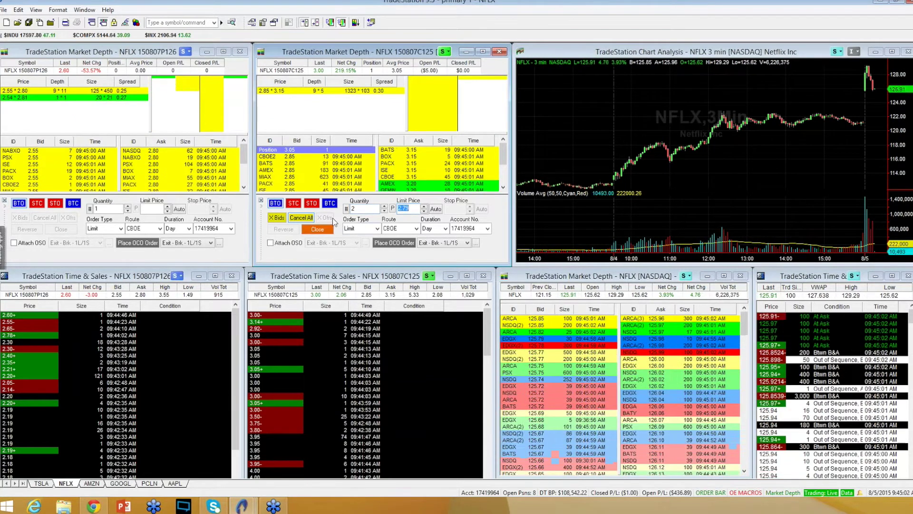
{"action": "type", "text": "3.8"}
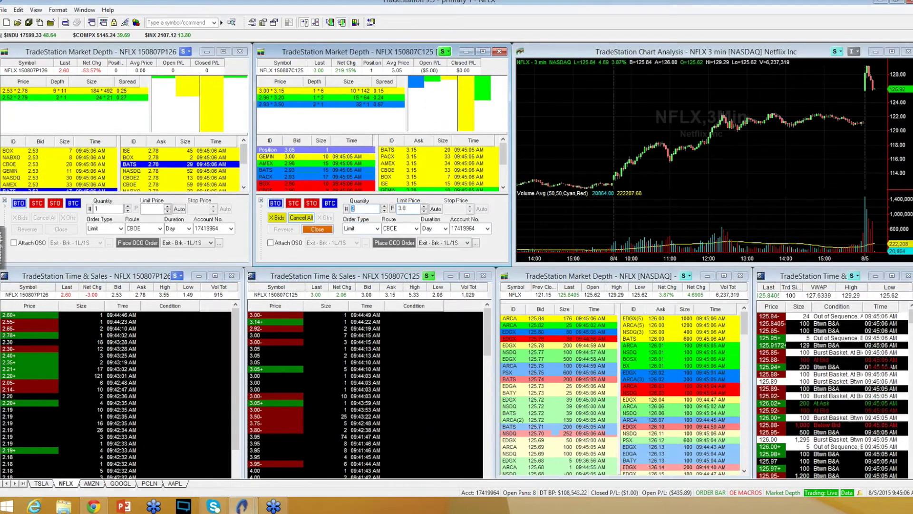
{"action": "key", "text": "shift+Tab"}
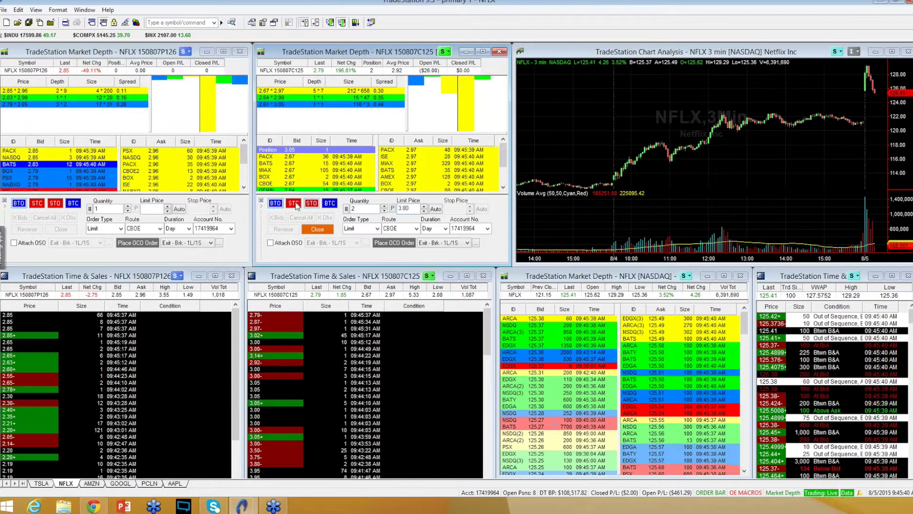
Change the call's limit price from 3.70 to 3.75, then to 4.15
{"action": "key", "text": "BackSpace"}
{"action": "key", "text": "BackSpace"}
{"action": "type", "text": "70"}
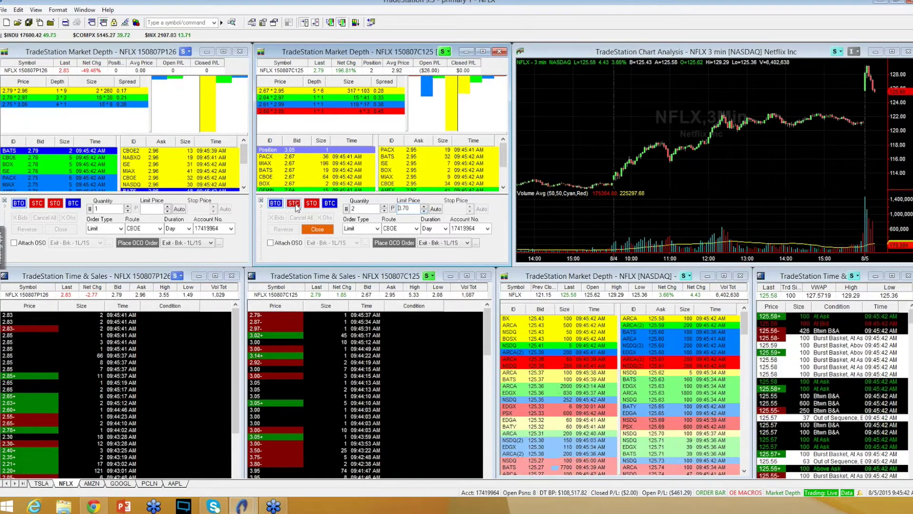
{"action": "double_click", "coordinate": [358, 209]}
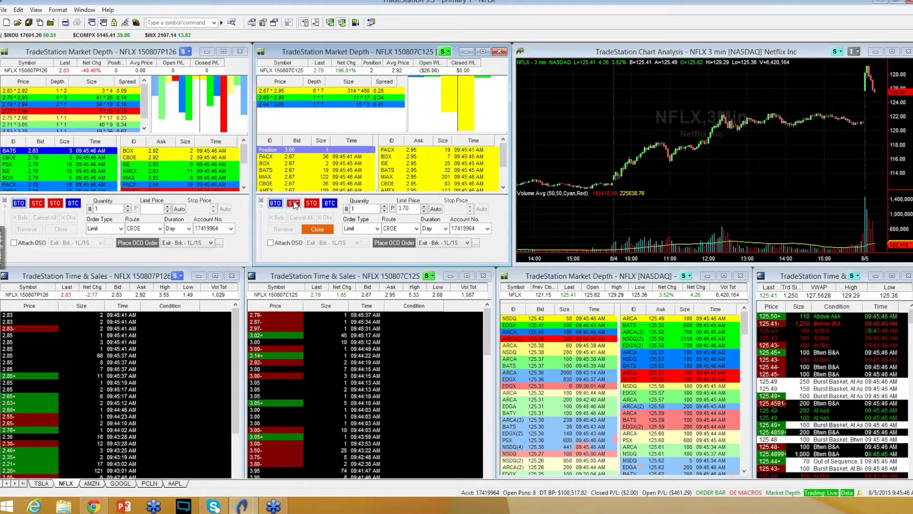
{"action": "key", "text": "BackSpace"}
{"action": "type", "text": "5"}
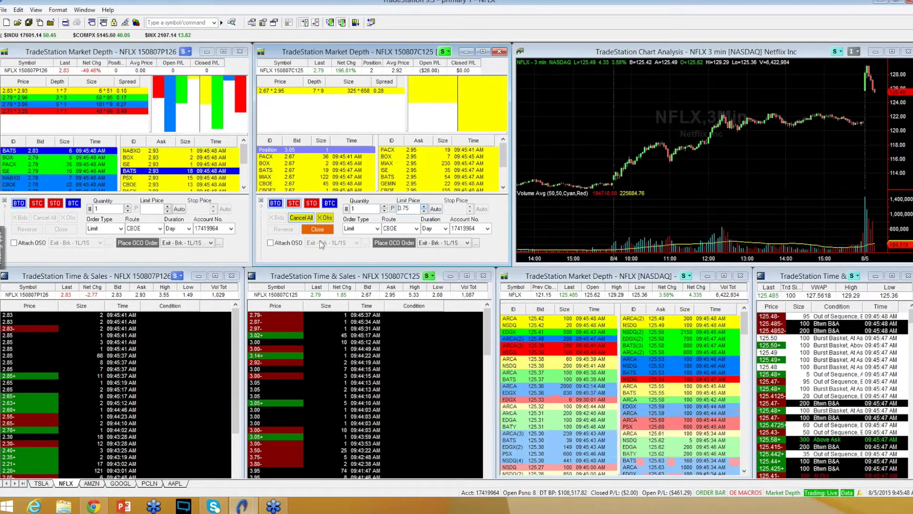
{"action": "key", "text": "BackSpace"}
{"action": "key", "text": "BackSpace"}
{"action": "type", "text": "15"}
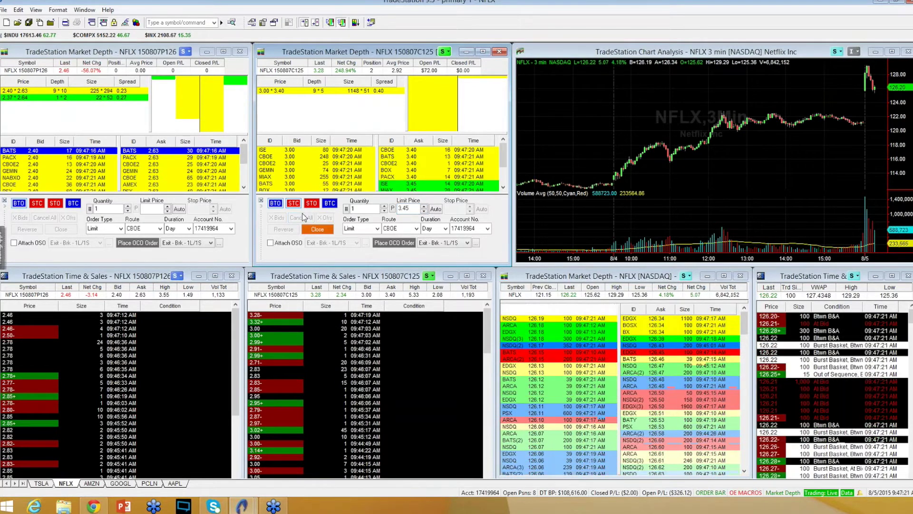
Sell one 125-strike call at 3.45, then select the quantity and limit price fields
{"action": "left_click", "coordinate": [294, 203]}
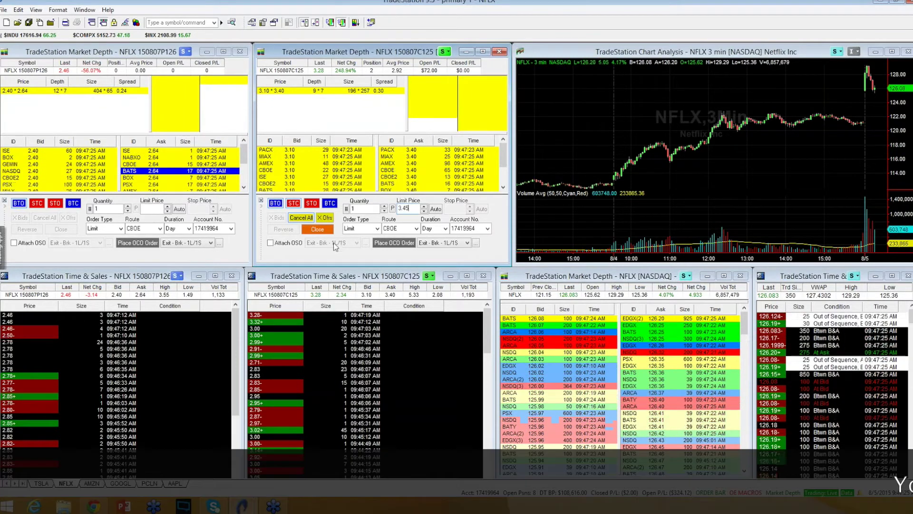
{"action": "left_click", "coordinate": [364, 209]}
{"action": "left_click", "coordinate": [404, 208]}
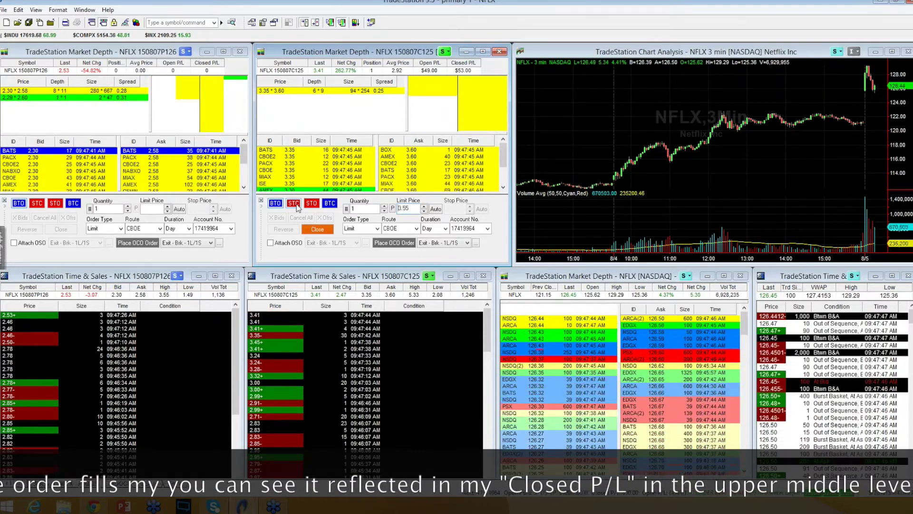
Offer the last 125-strike call for sale at a 3.75 limit
{"action": "left_click", "coordinate": [295, 204]}
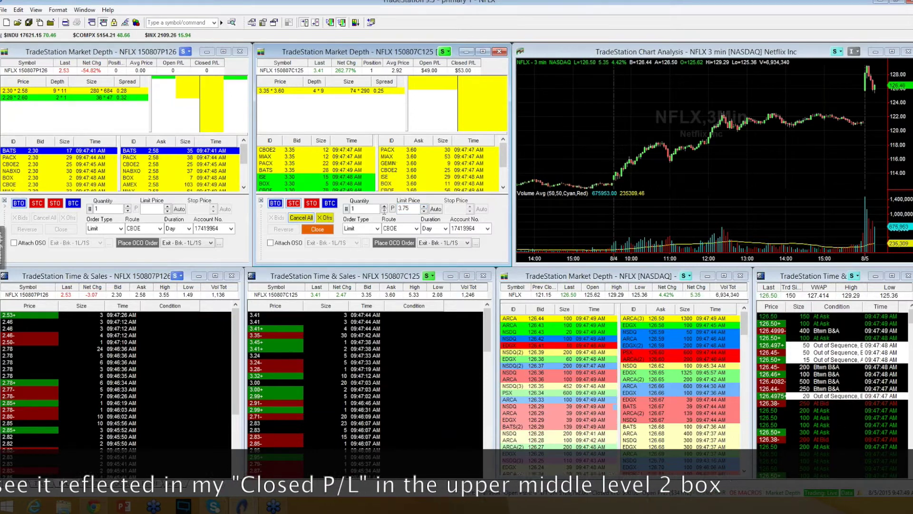